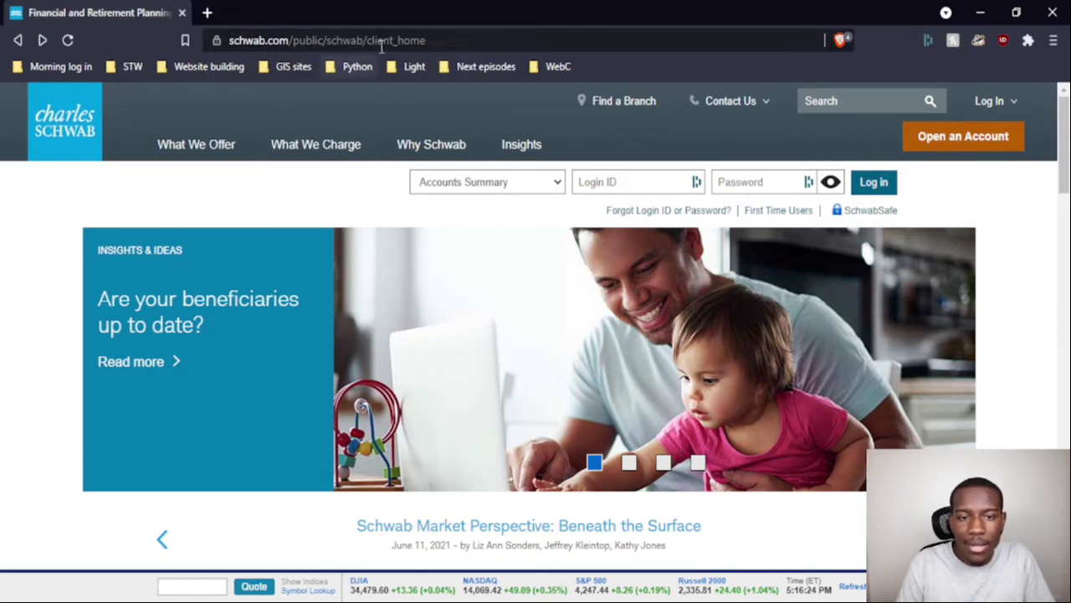
pyautogui.click(196, 144)
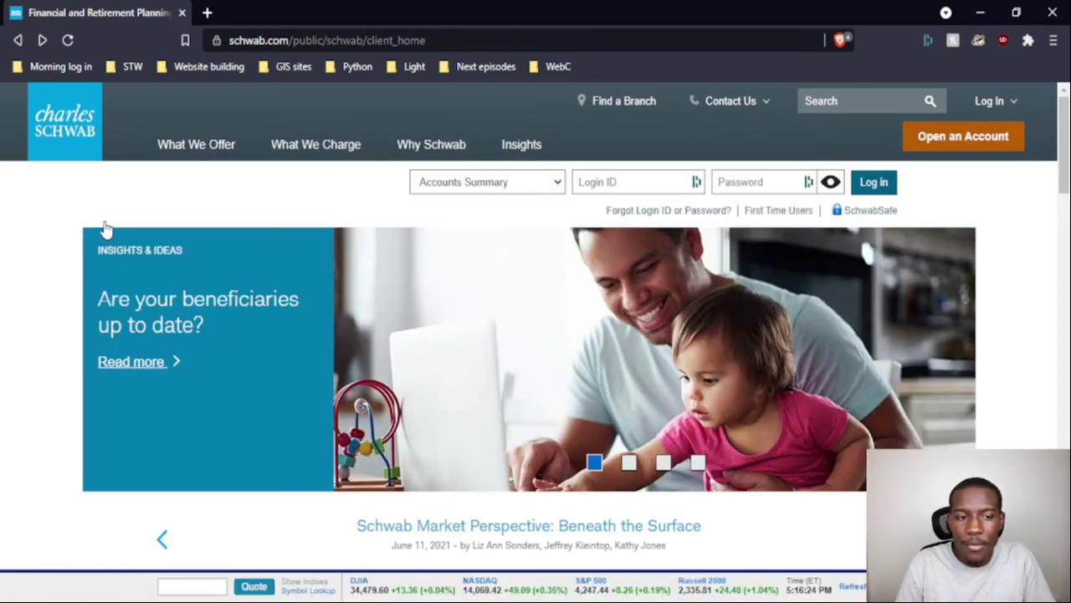
pyautogui.moveTo(186, 144)
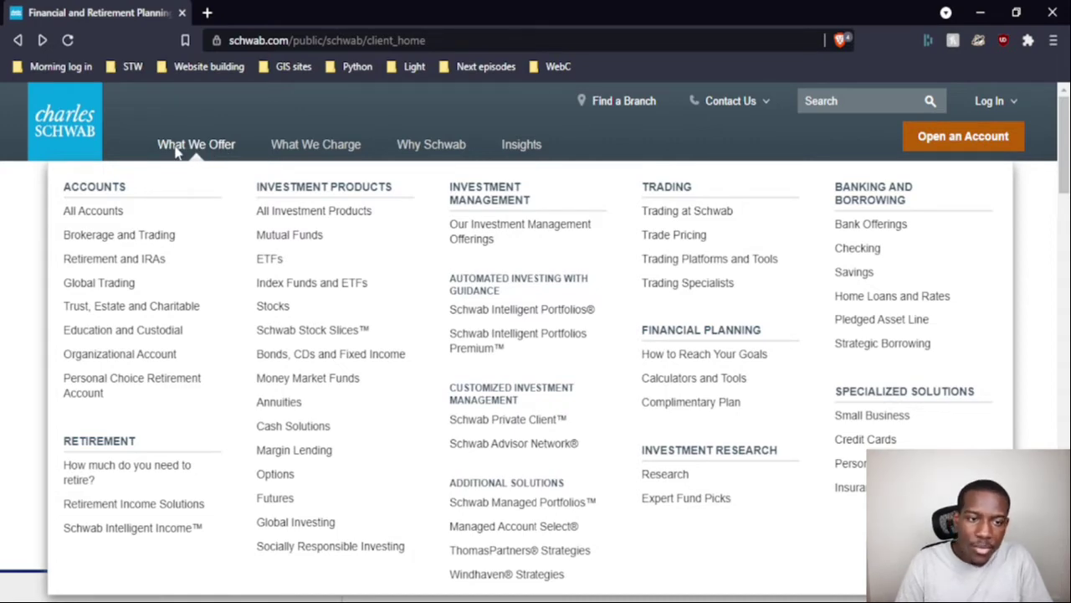
pyautogui.moveTo(293, 155)
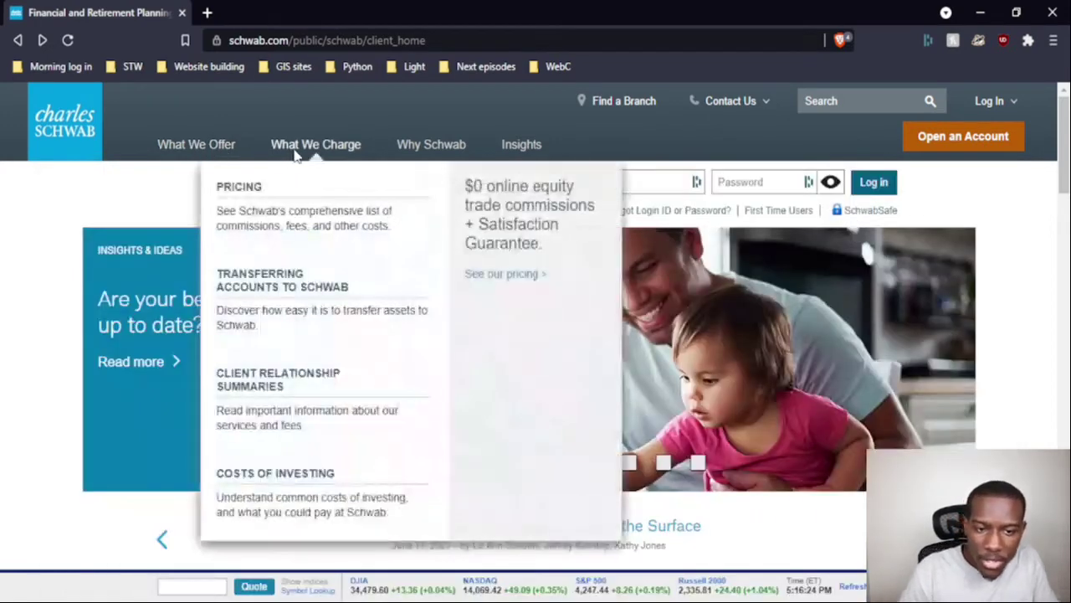
pyautogui.moveTo(400, 144)
pyautogui.moveTo(544, 146)
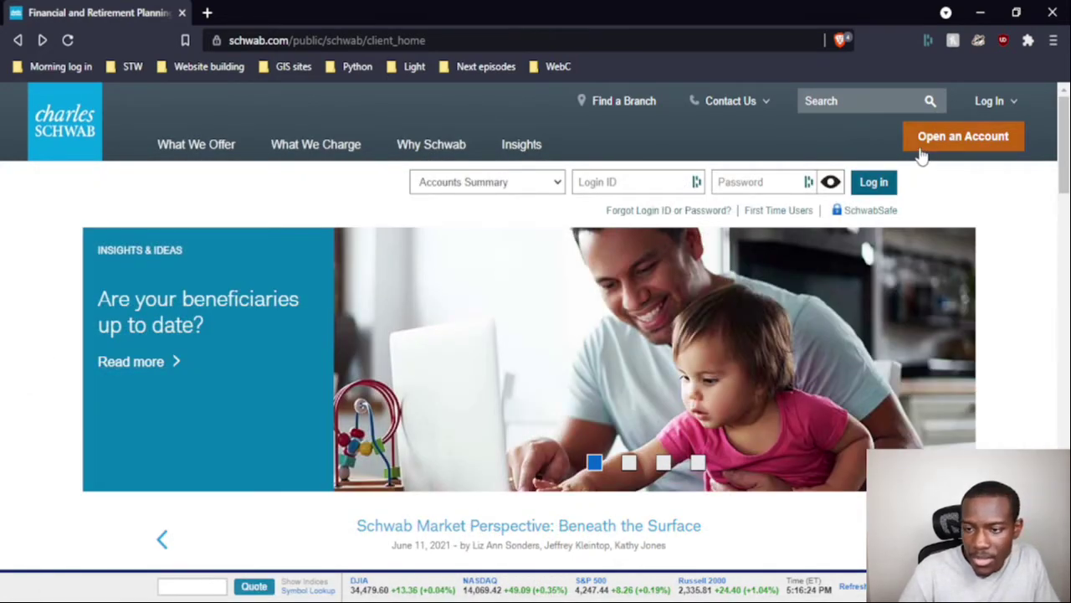
# Go to Schwab's Open an Account page, choose Brokerage Account, and continue to the account-type step.
pyautogui.click(991, 145)
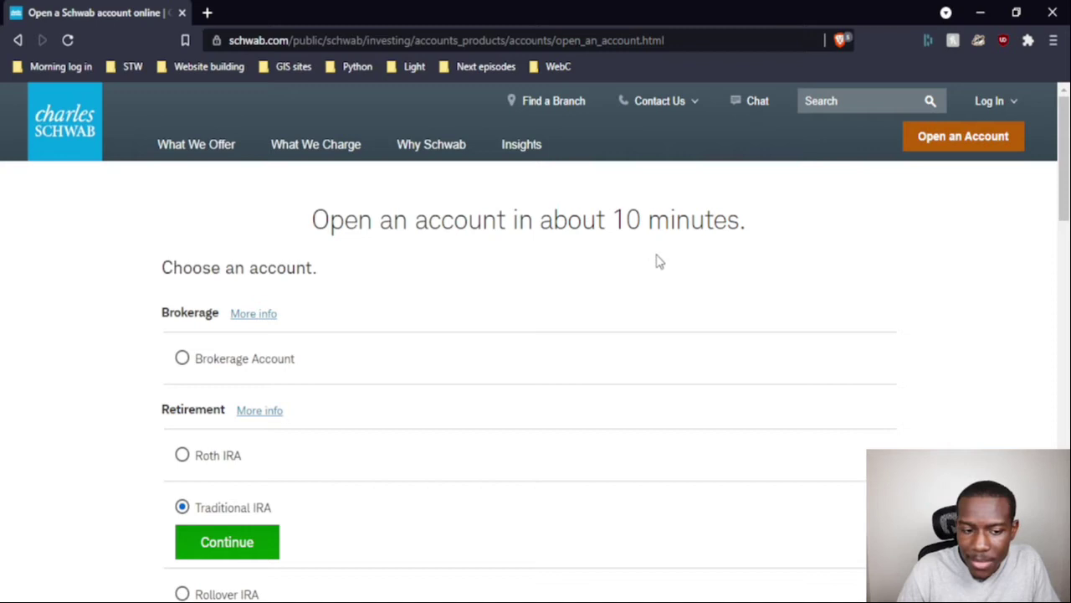
pyautogui.scroll(-2, 576, 357)
pyautogui.scroll(-4, 637, 381)
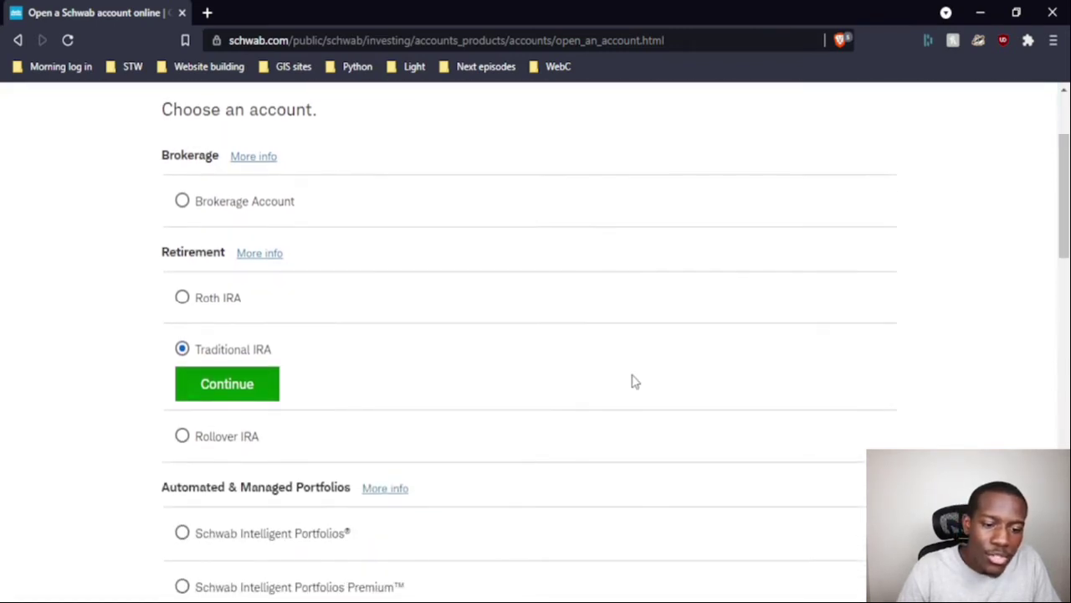
pyautogui.scroll(-3, 636, 381)
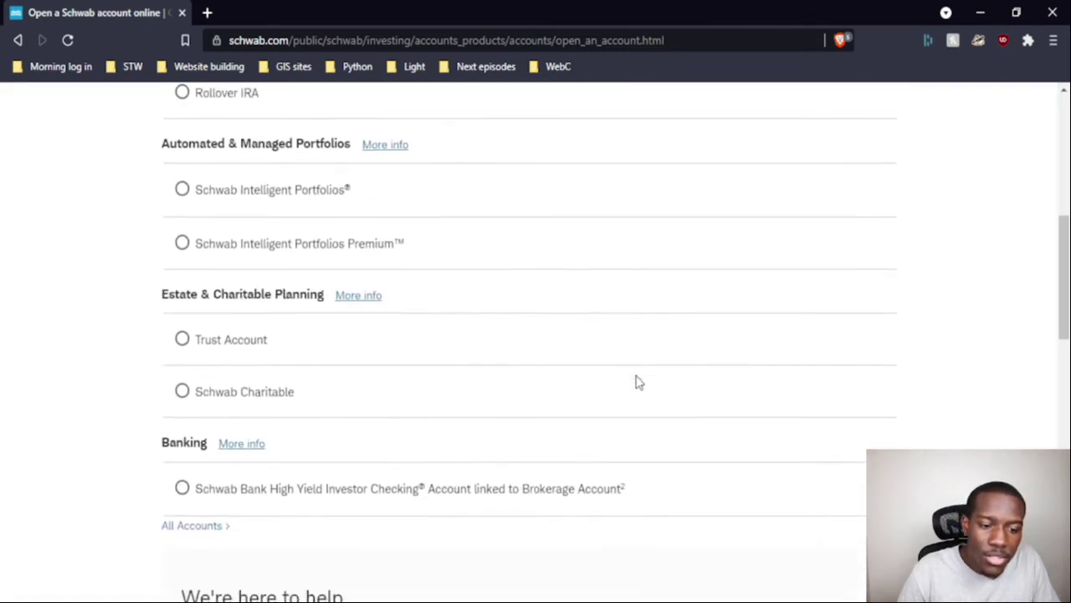
pyautogui.scroll(2, 636, 381)
pyautogui.scroll(8, 636, 381)
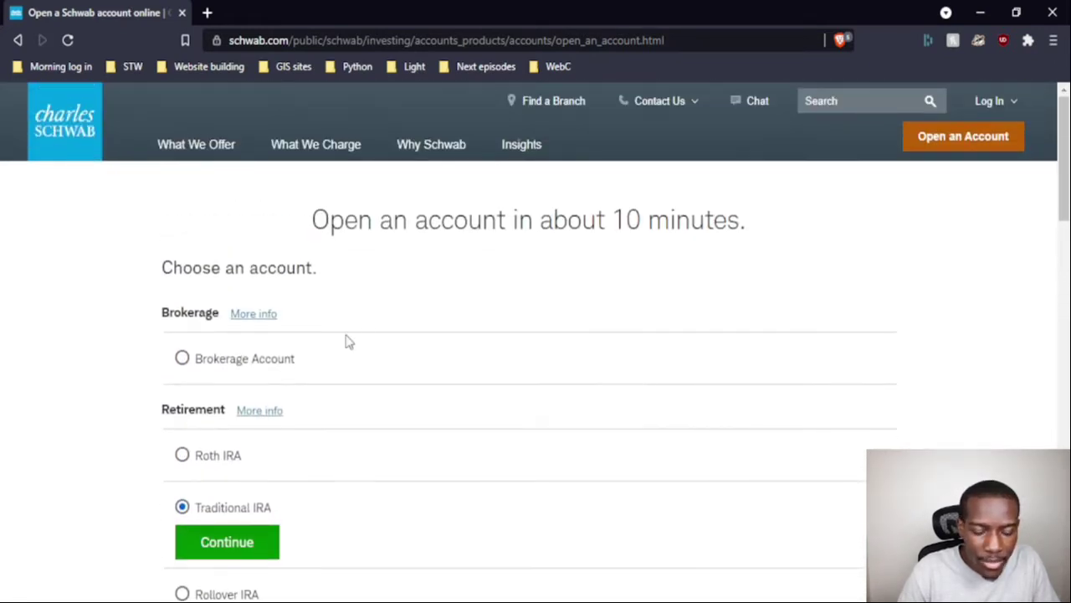
pyautogui.click(184, 360)
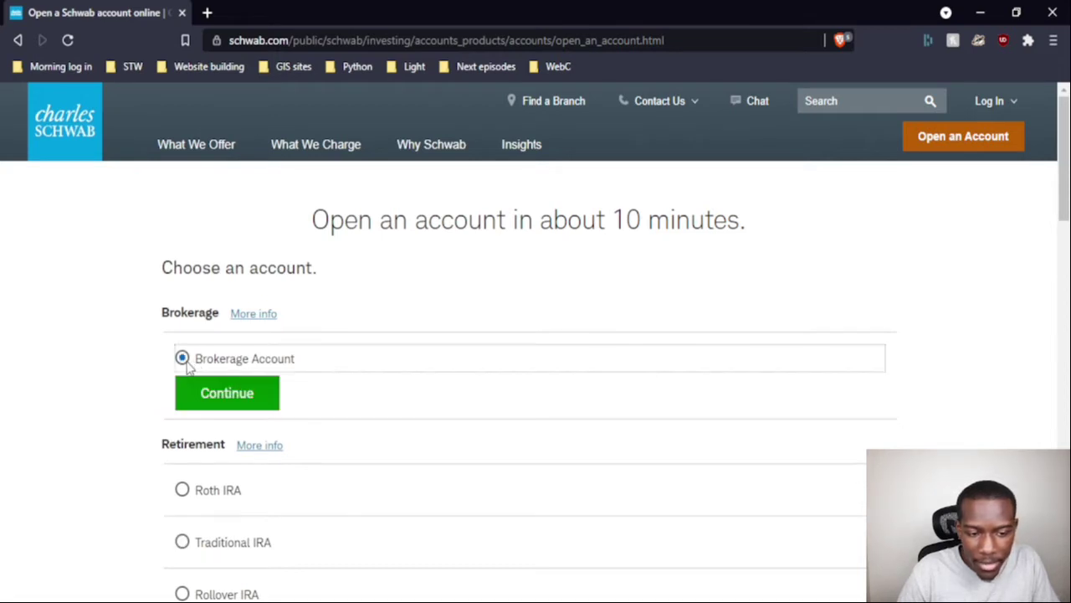
pyautogui.click(268, 395)
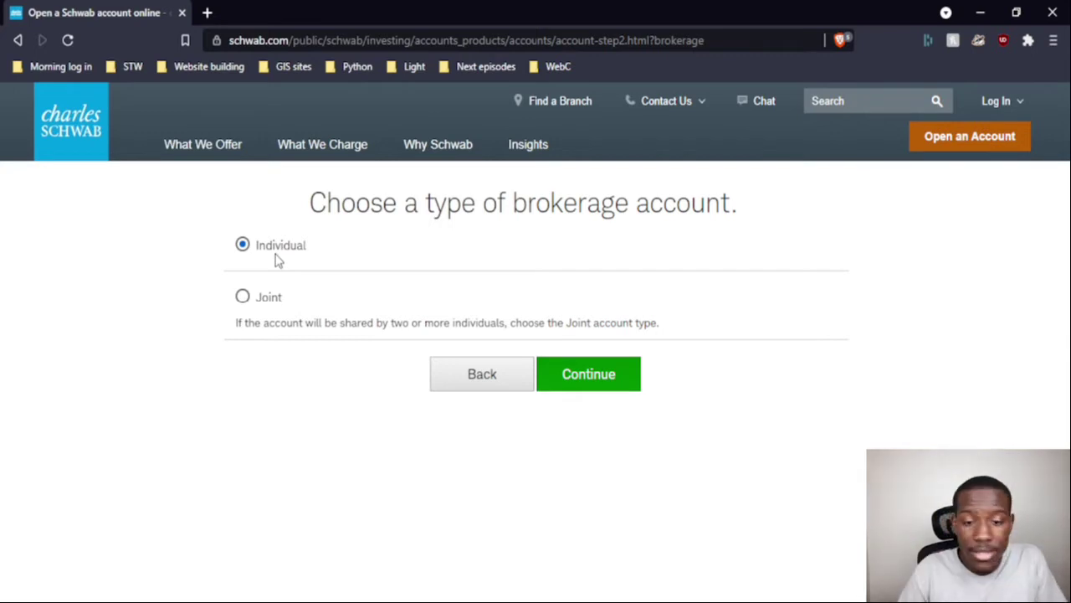
# Continue with Individual as the brokerage account type to reach the welcome page.
pyautogui.click(577, 382)
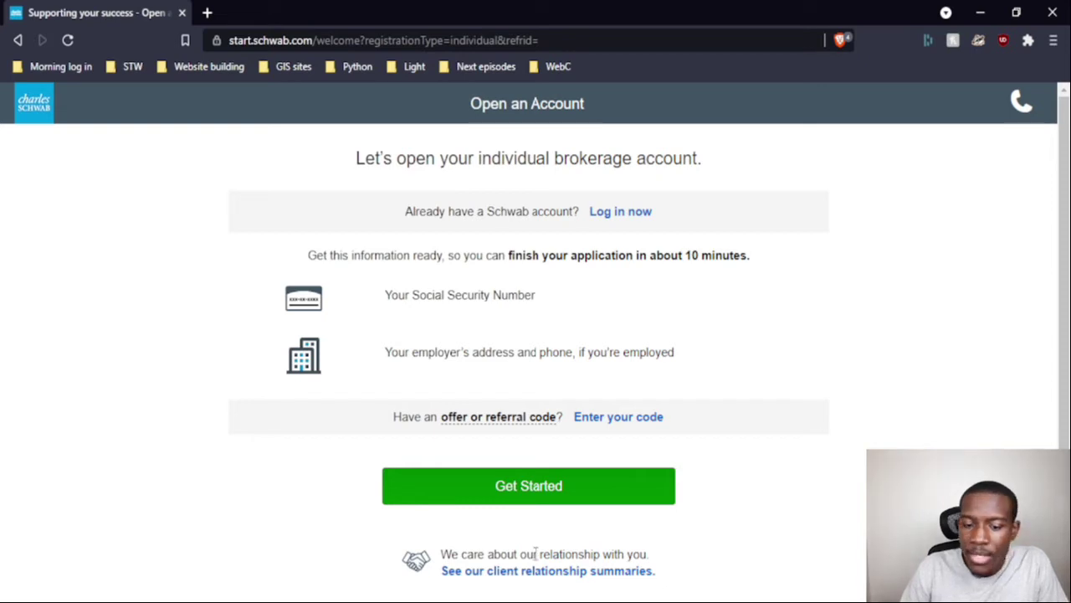
# Start the application and scroll through the empty About you form and back to the top.
pyautogui.click(589, 504)
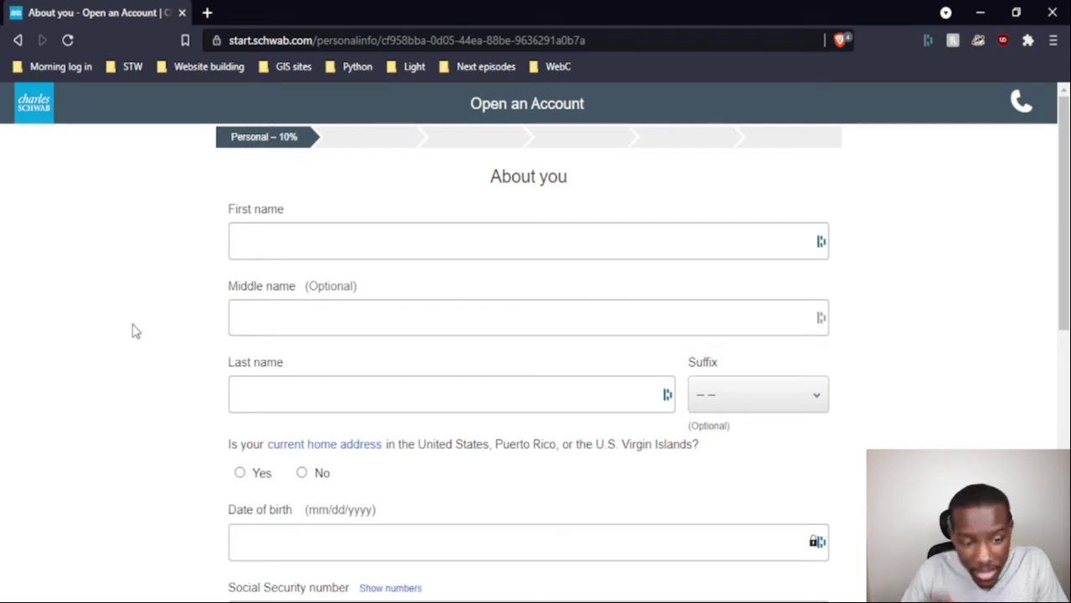
pyautogui.scroll(-2, 132, 331)
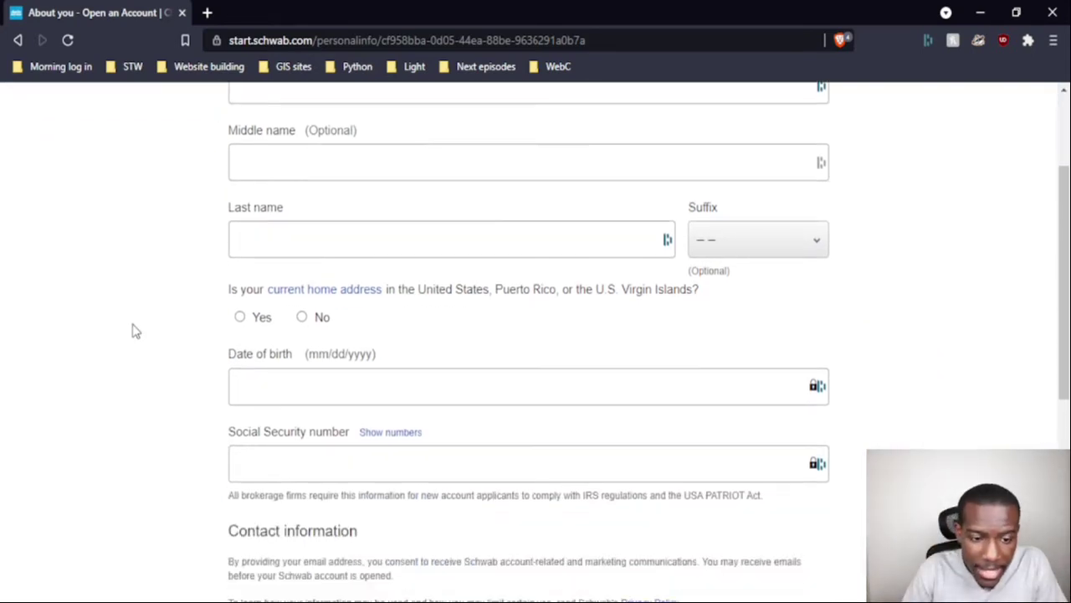
pyautogui.scroll(-4, 132, 331)
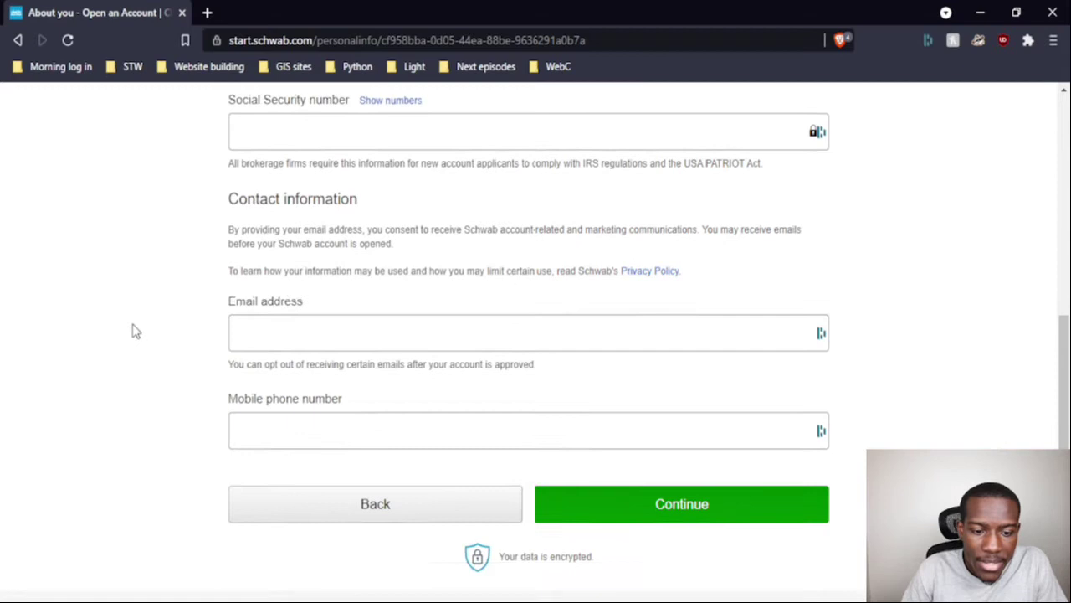
pyautogui.scroll(-1, 132, 331)
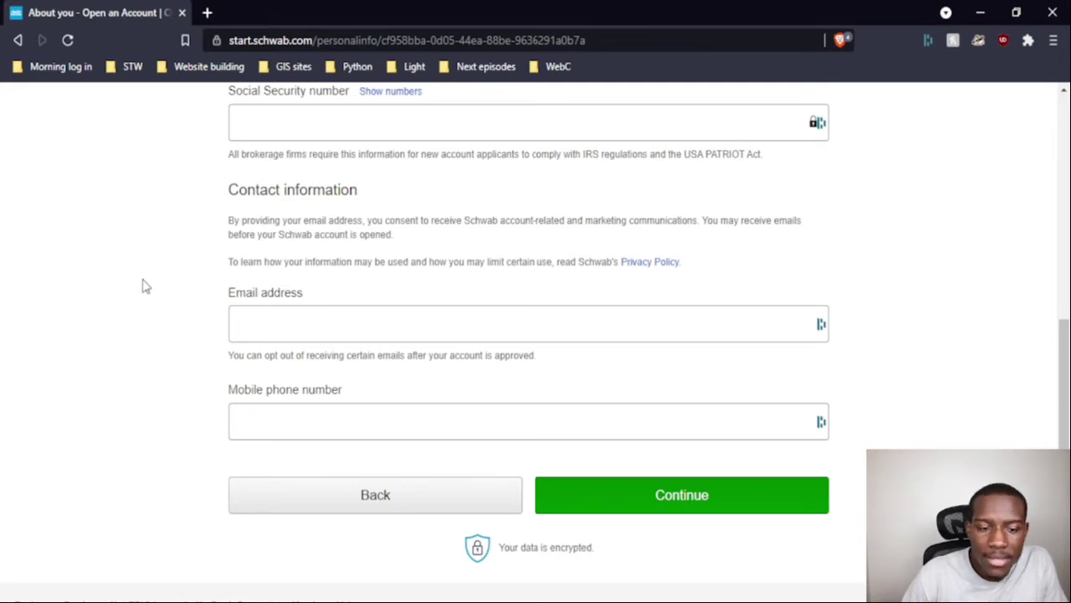
pyautogui.scroll(6, 129, 346)
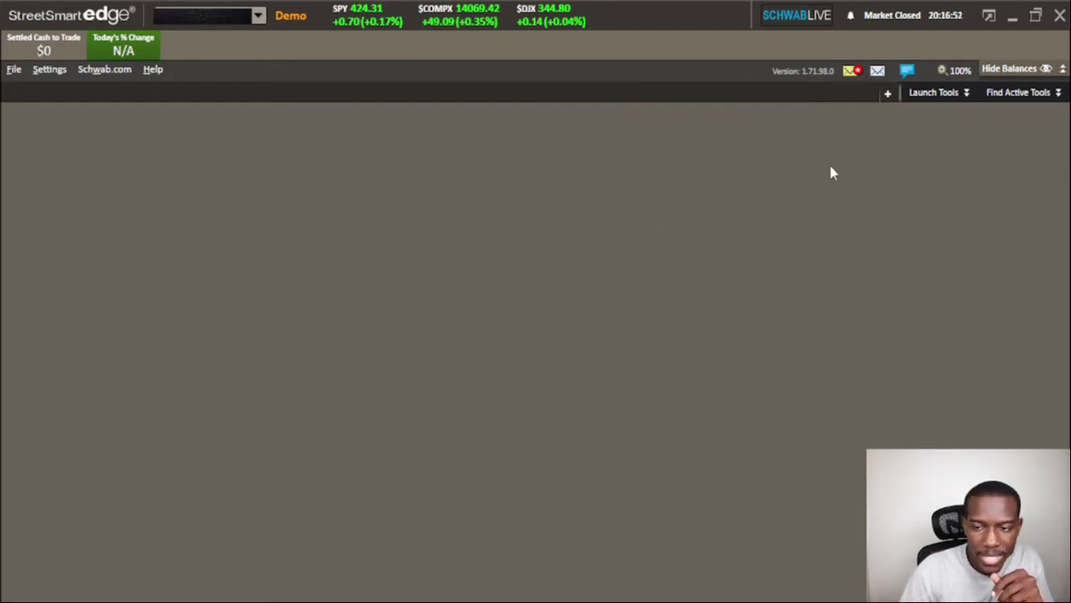
# Add a new layout named 'gamer', then rename it to 'high'.
pyautogui.click(890, 95)
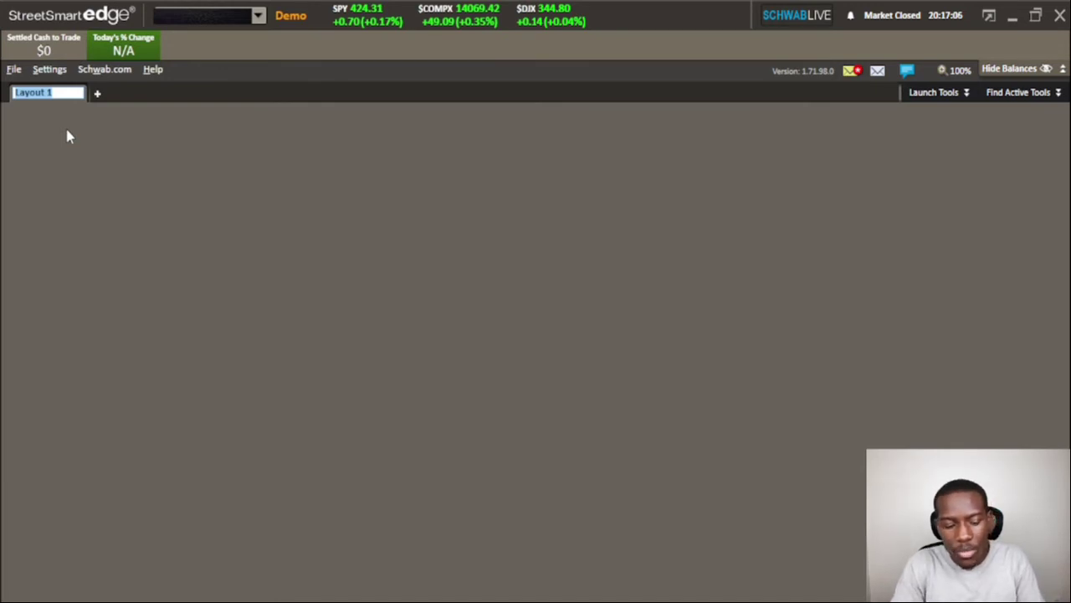
pyautogui.write('gamer')
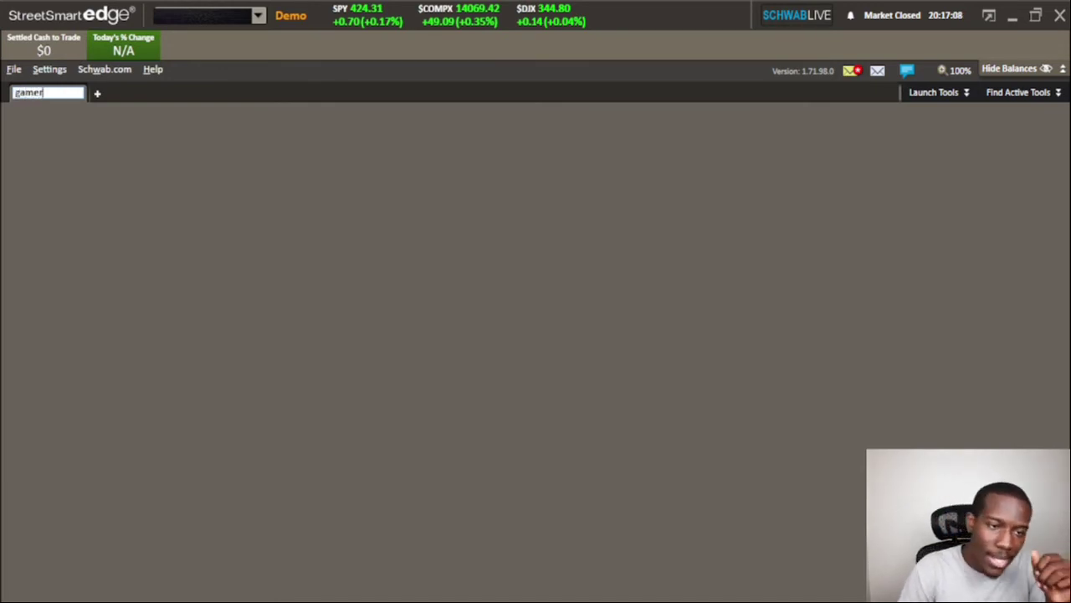
pyautogui.press('Return')
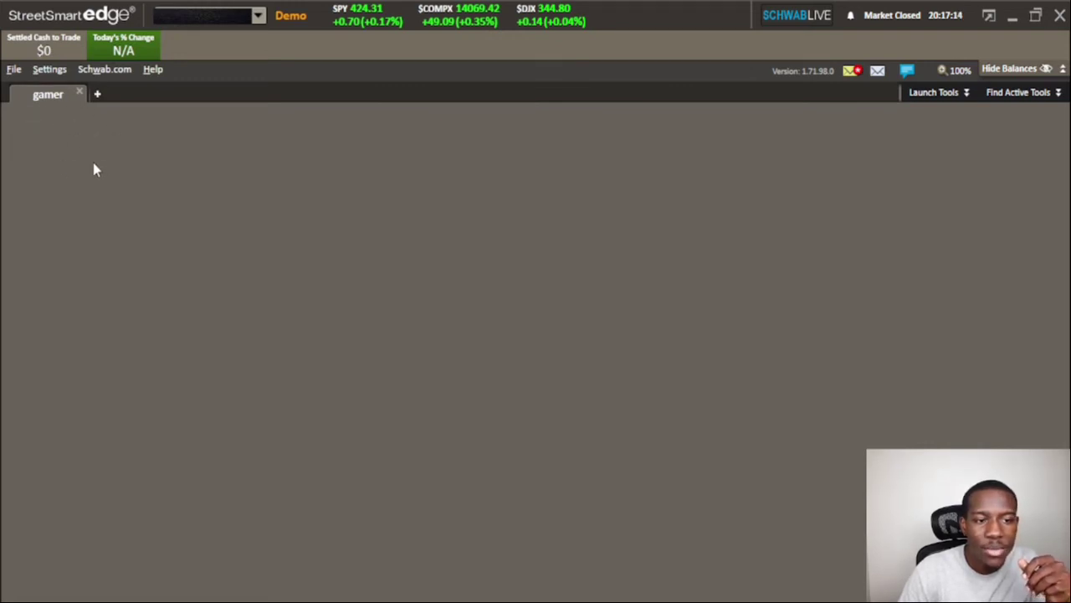
pyautogui.doubleClick(56, 99)
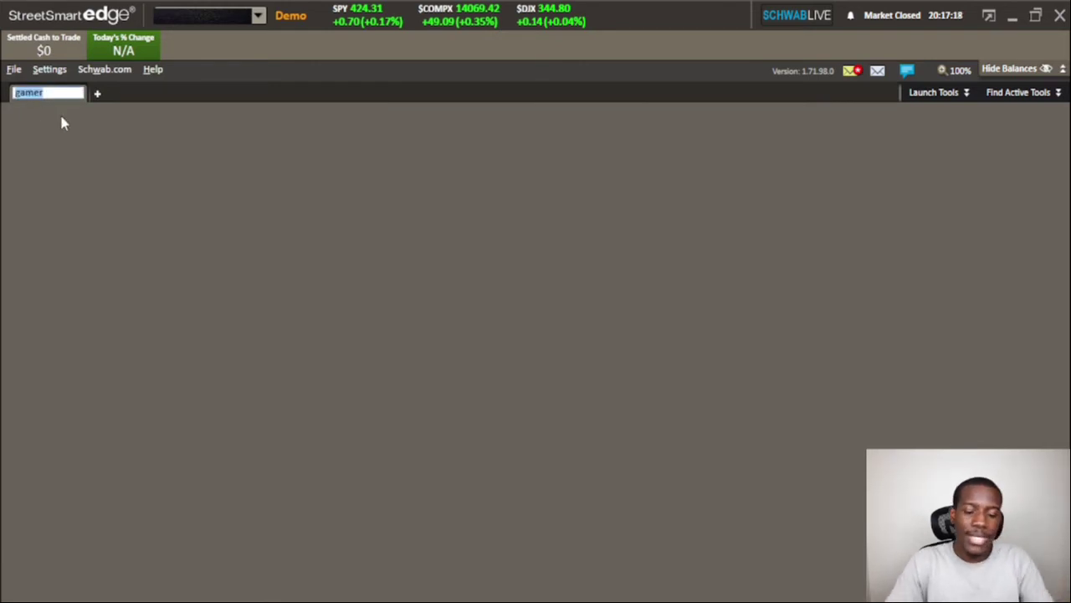
pyautogui.write('high')
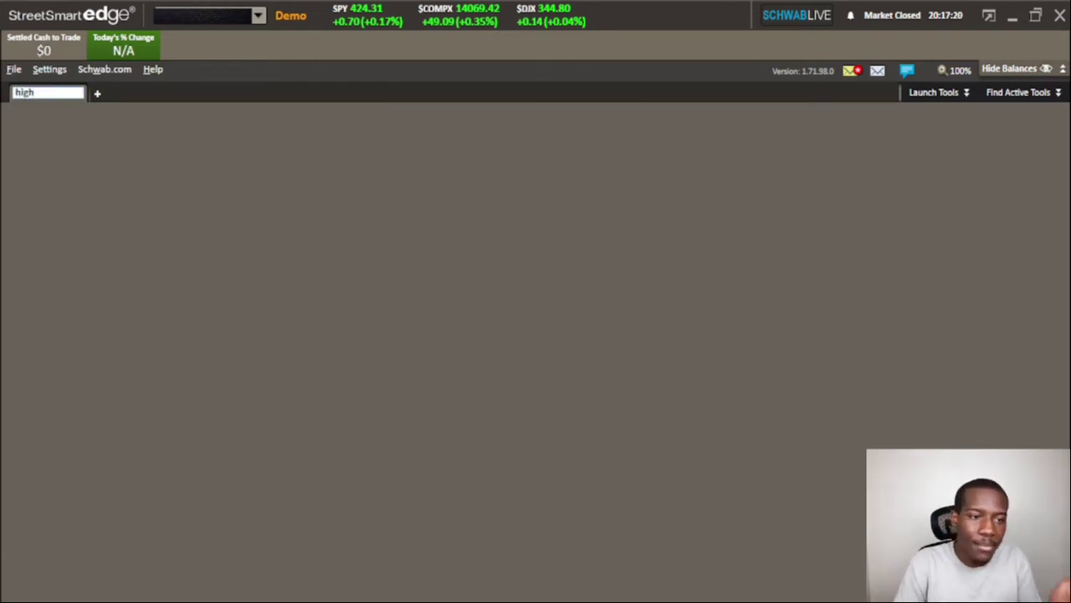
pyautogui.press('Return')
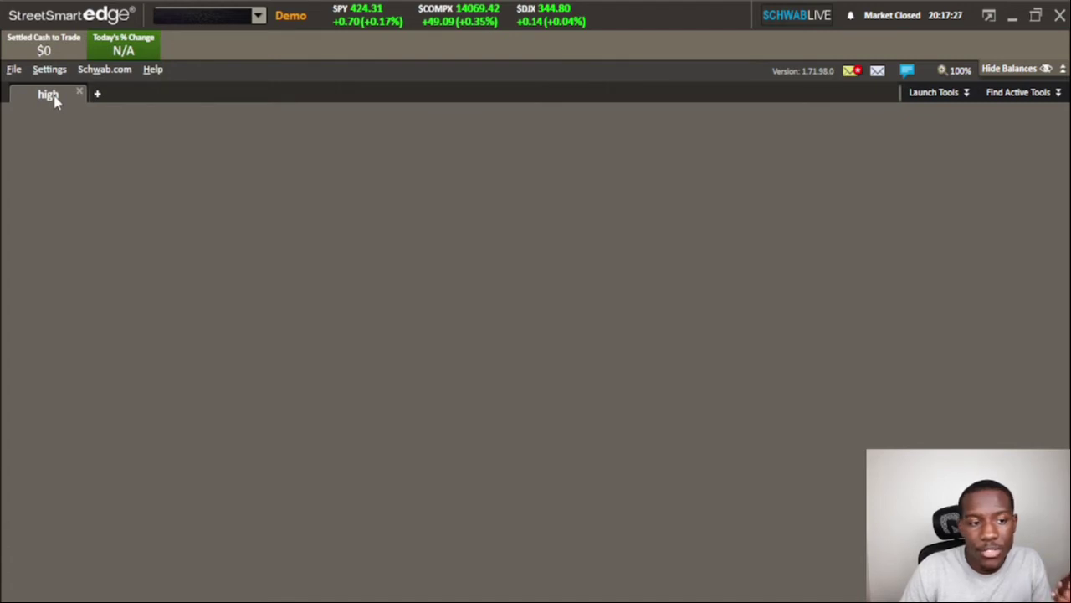
# Add a second layout tab named 'low' from the high tab's options.
pyautogui.rightClick(54, 98)
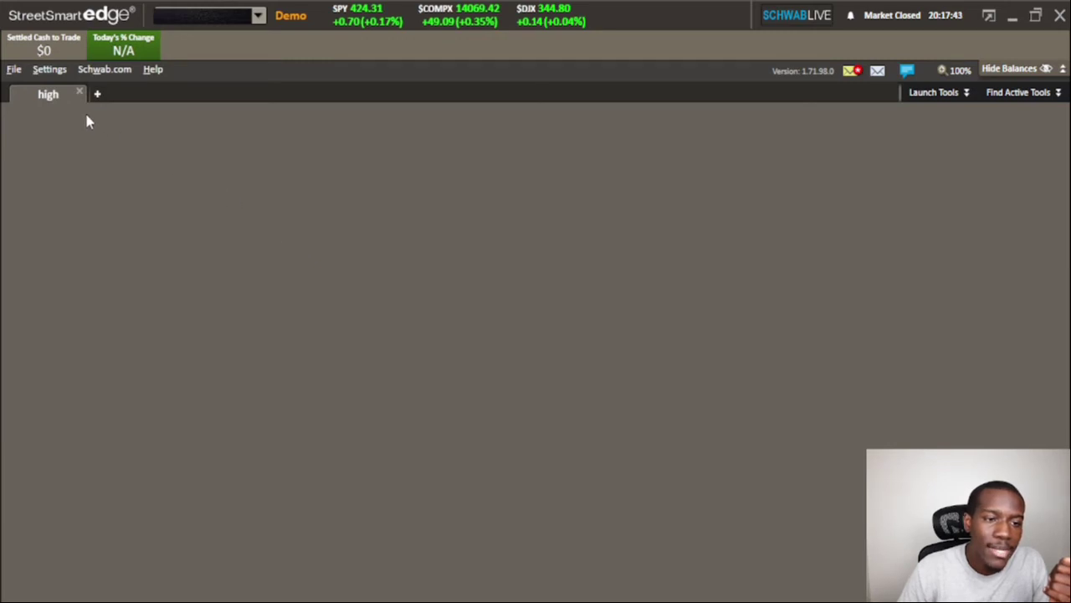
pyautogui.click(98, 97)
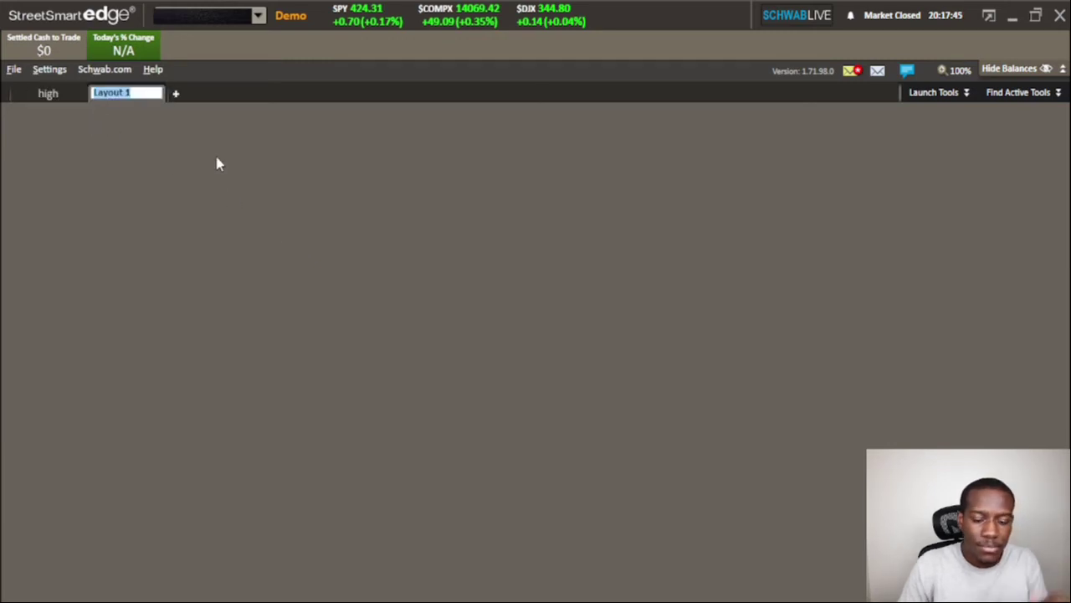
pyautogui.write('low')
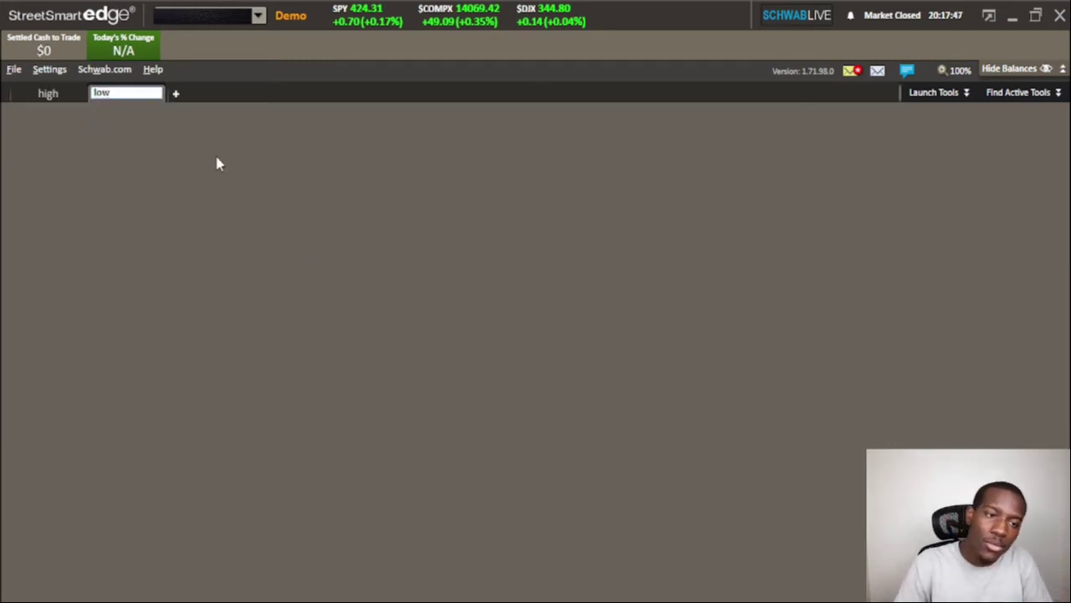
pyautogui.press('Return')
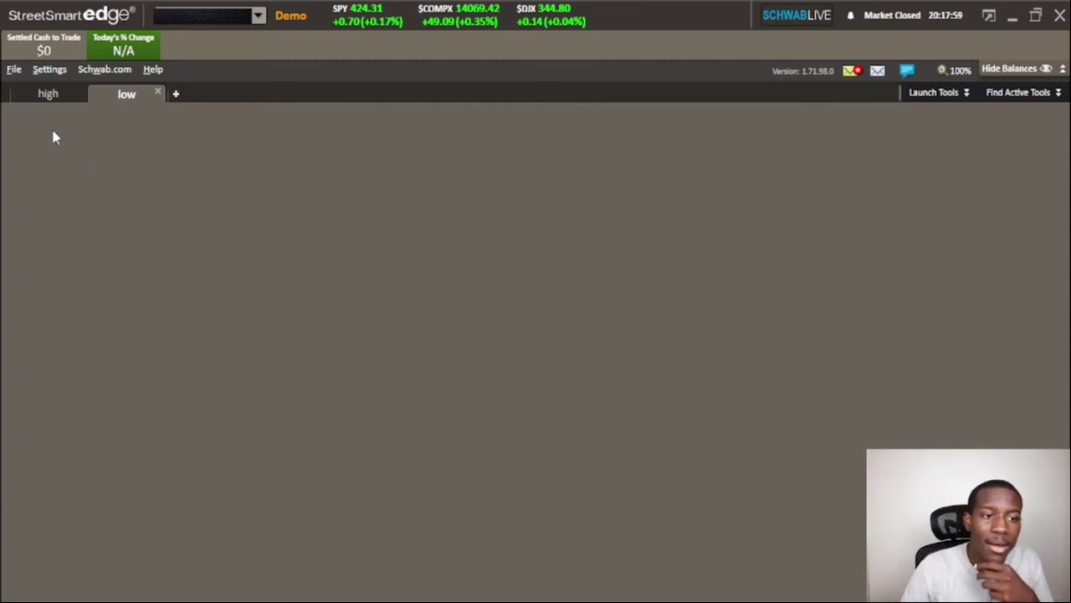
pyautogui.click(50, 96)
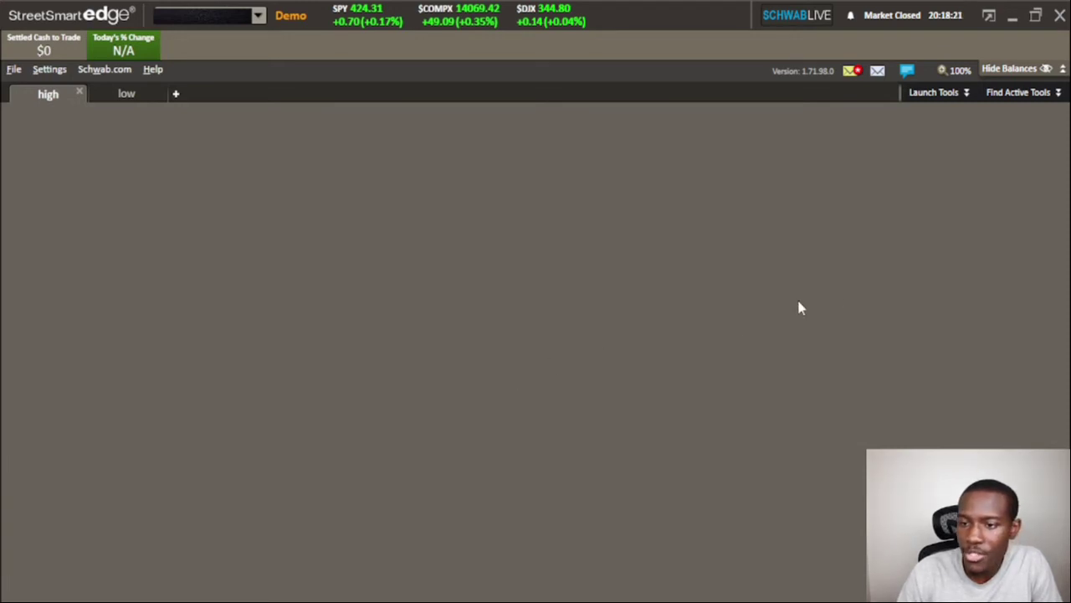
# Show the Launch Tools catalogue over the empty high layout.
pyautogui.click(949, 98)
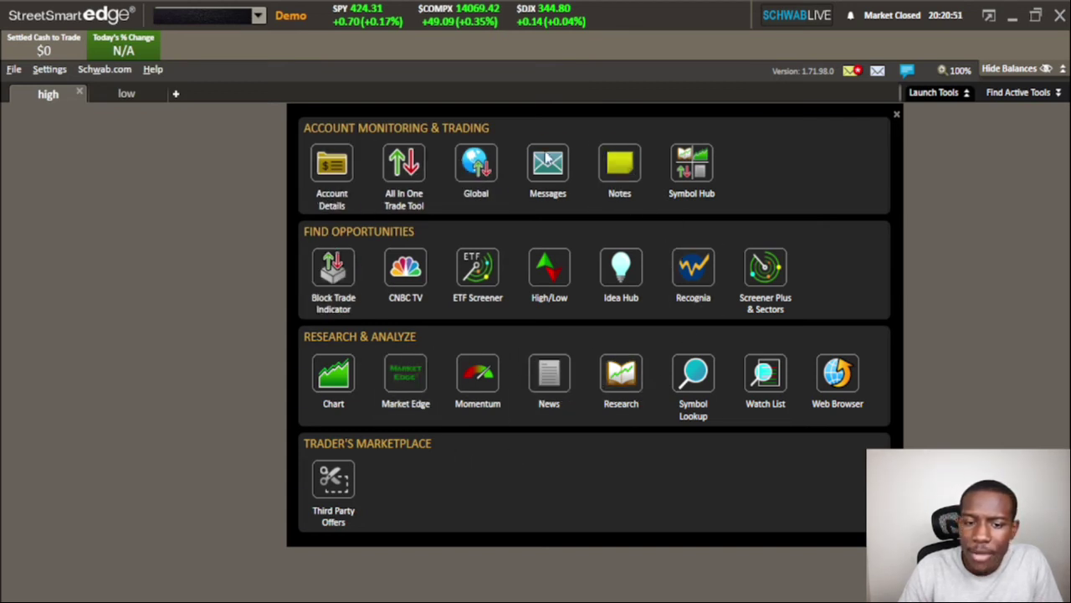
pyautogui.click(211, 345)
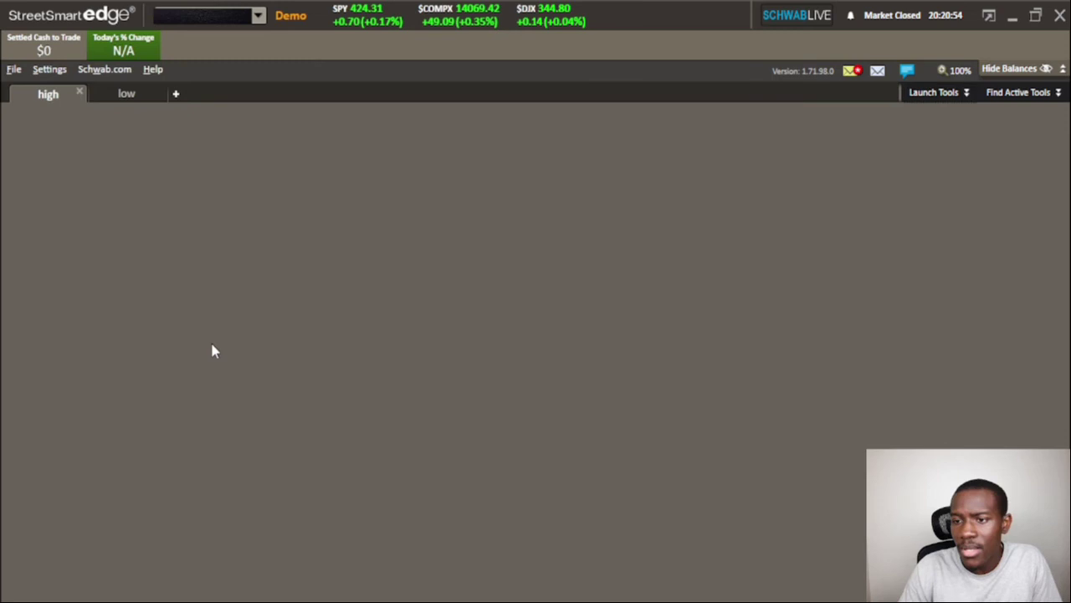
pyautogui.click(1052, 95)
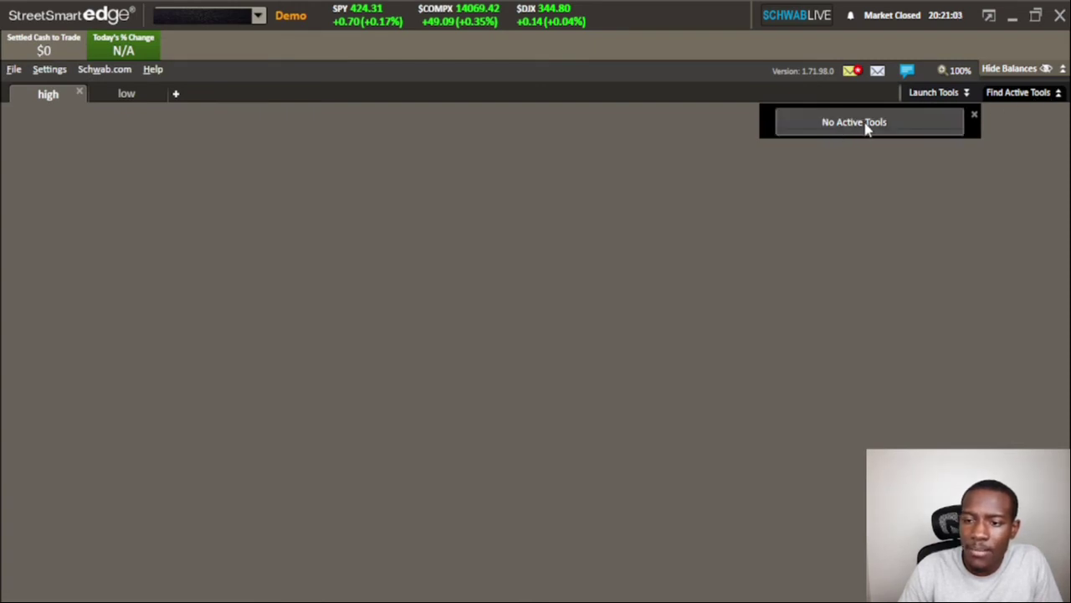
pyautogui.click(950, 268)
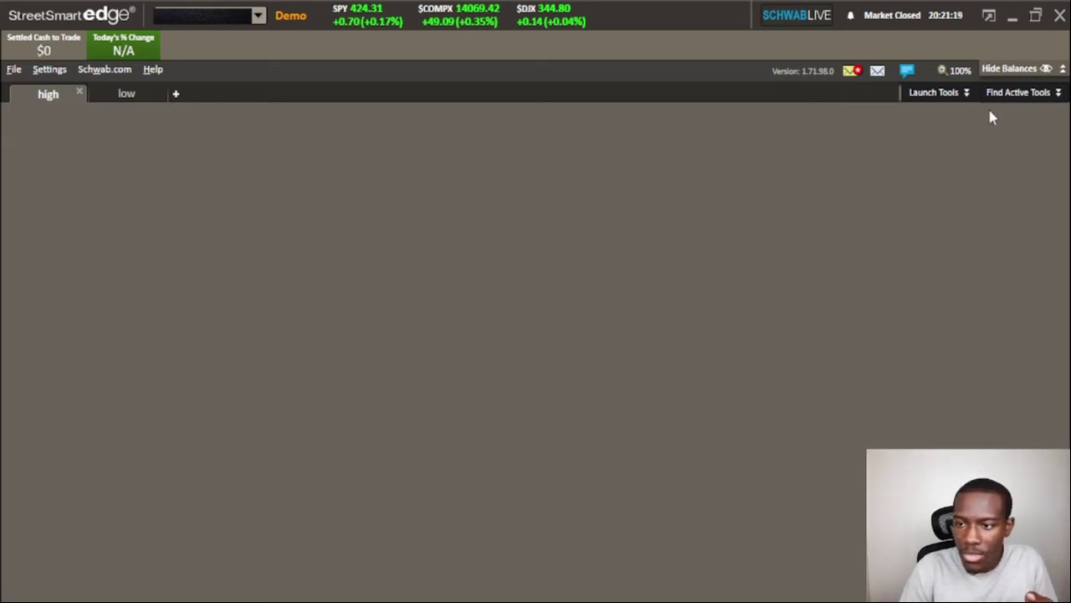
pyautogui.click(1025, 93)
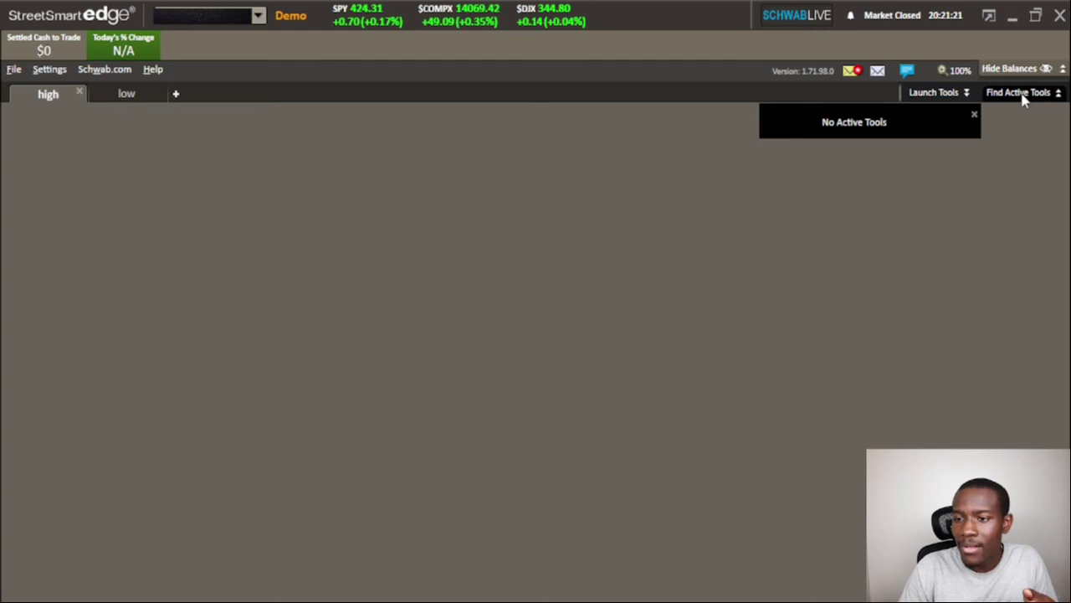
pyautogui.click(924, 95)
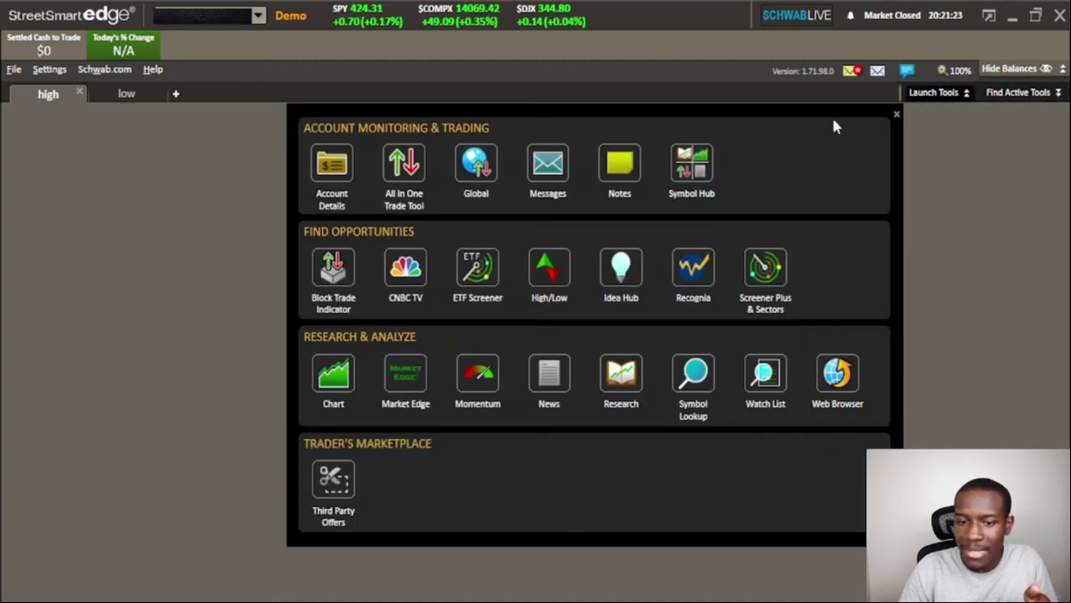
pyautogui.click(1040, 99)
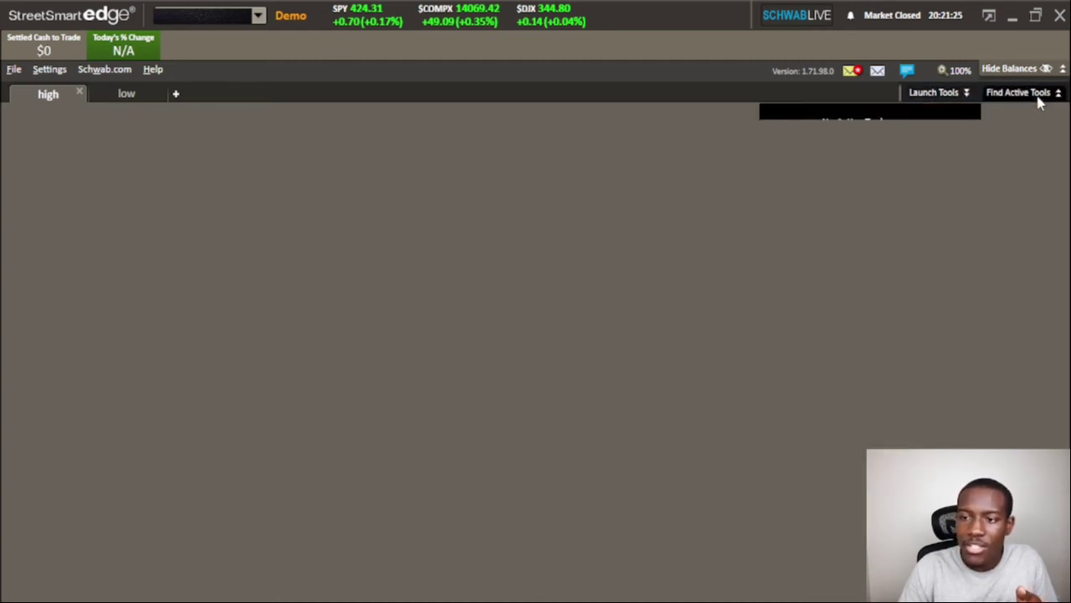
pyautogui.click(702, 412)
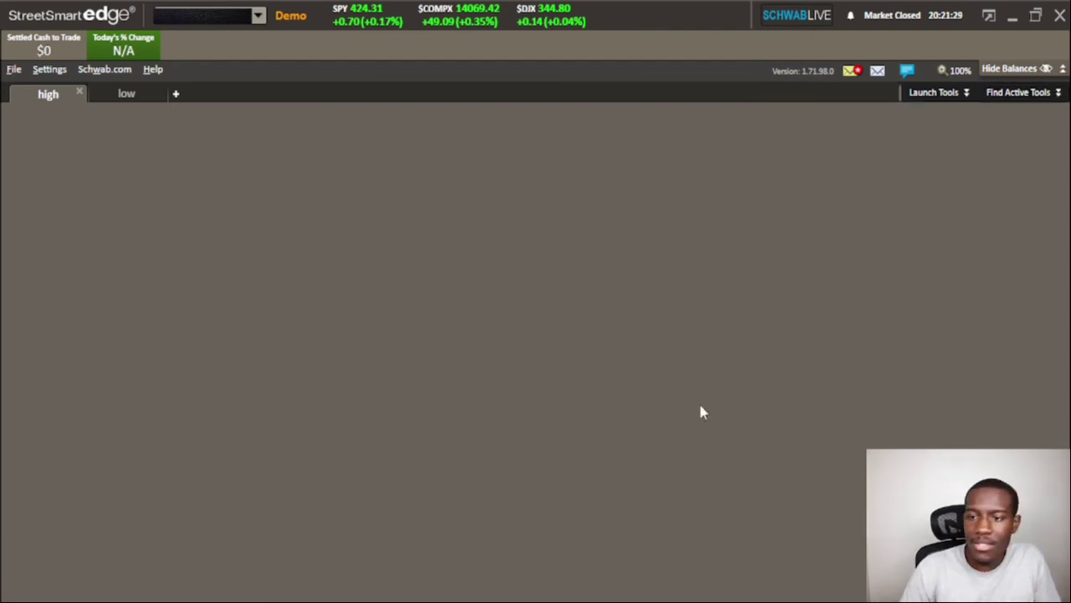
pyautogui.click(936, 95)
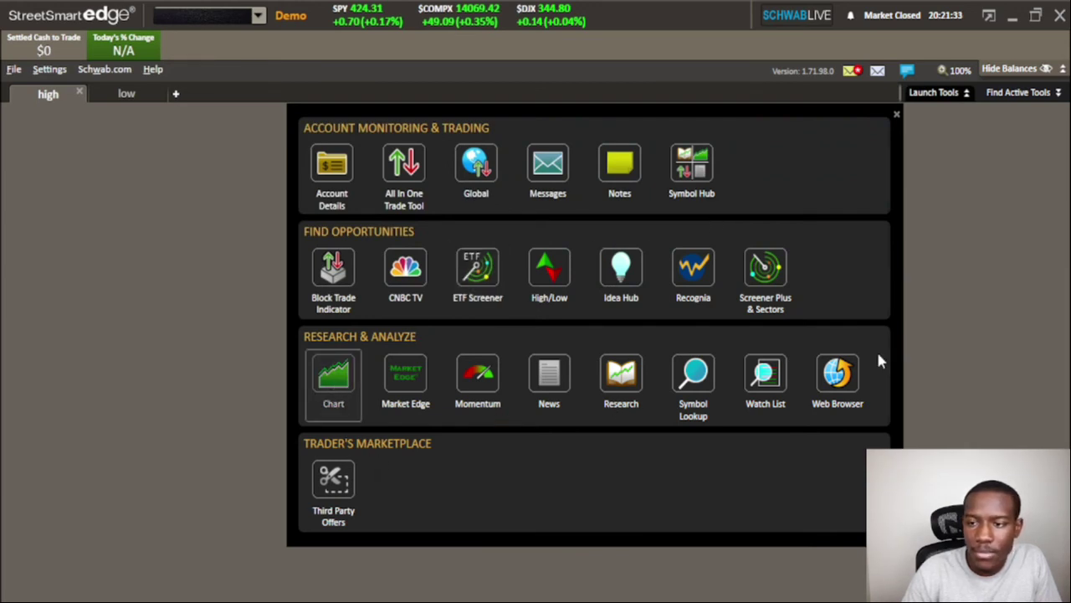
# Launch an MSFT 1 Year : Daily chart, centre it, and check the Find Active Tools list.
pyautogui.click(345, 400)
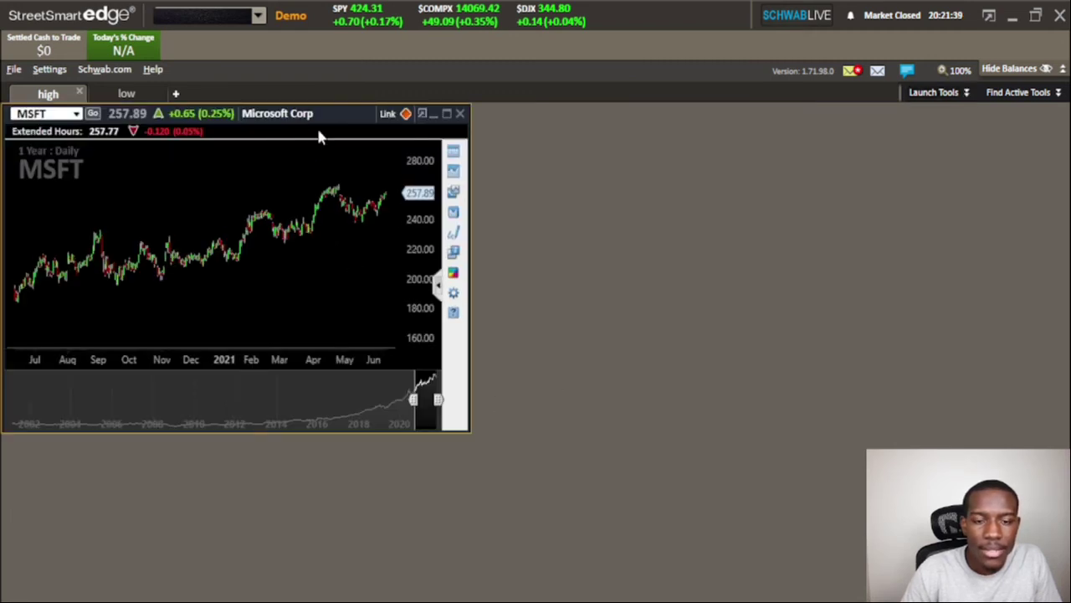
pyautogui.moveTo(318, 136); pyautogui.dragTo(640, 203)
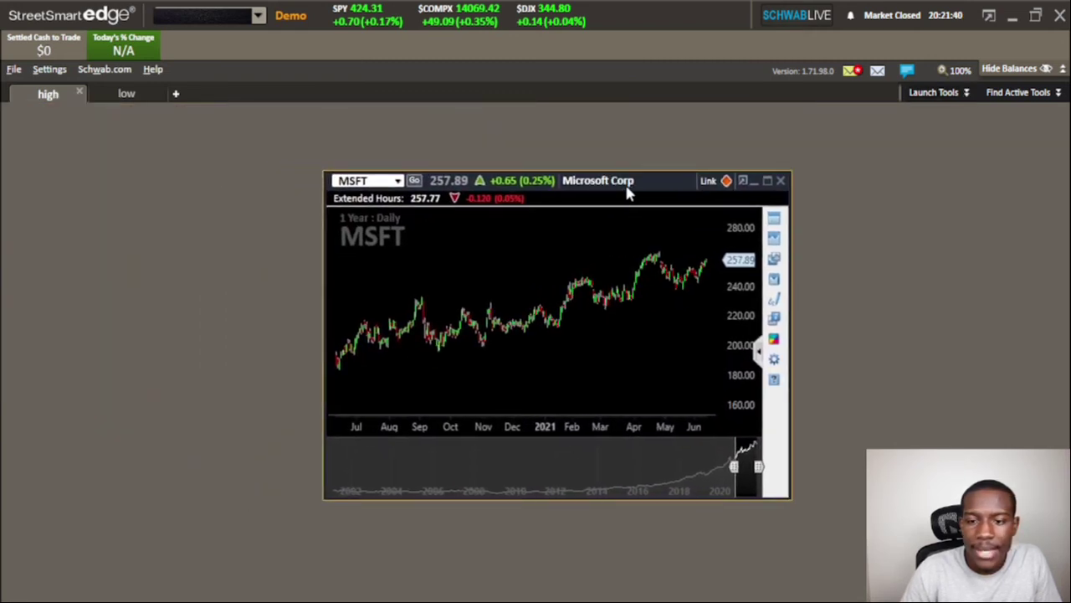
pyautogui.click(1013, 96)
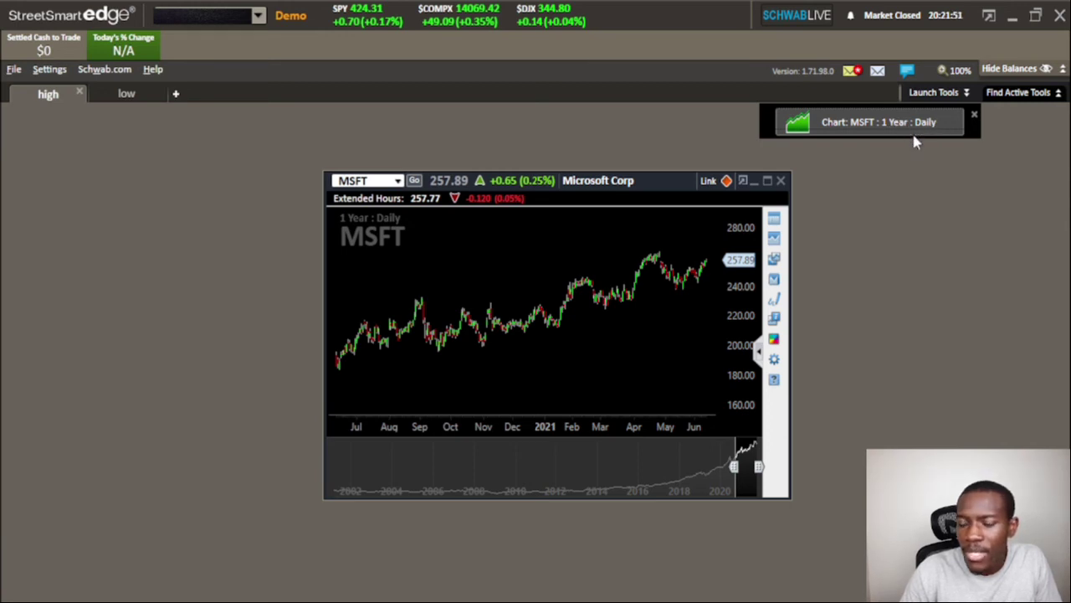
pyautogui.click(972, 118)
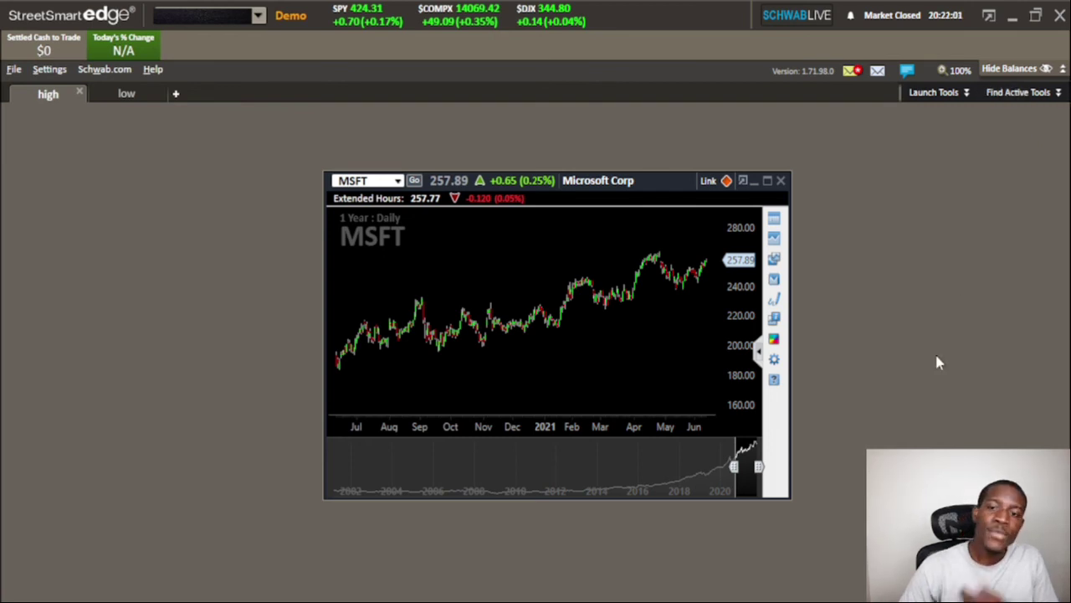
# Nudge the MSFT chart window slightly left, moving it down and then back up.
pyautogui.moveTo(612, 187); pyautogui.dragTo(615, 230)
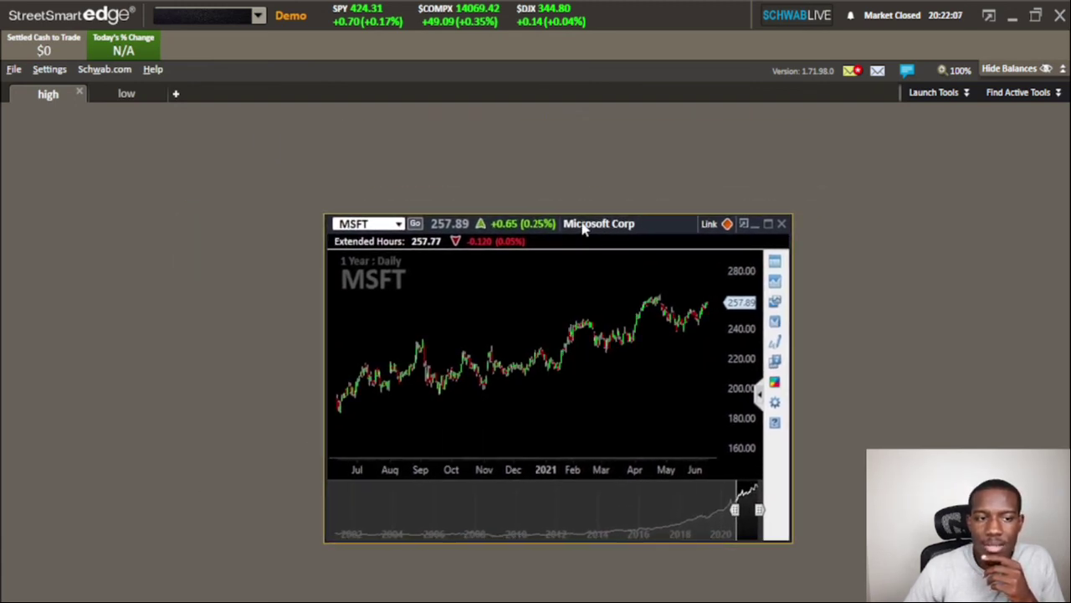
pyautogui.moveTo(584, 224); pyautogui.dragTo(556, 180)
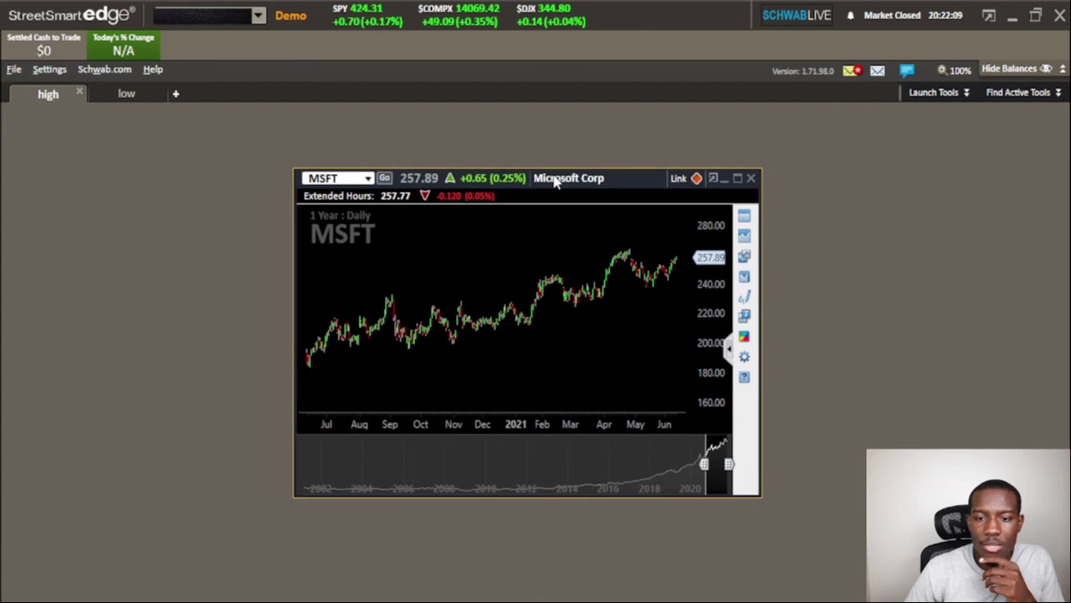